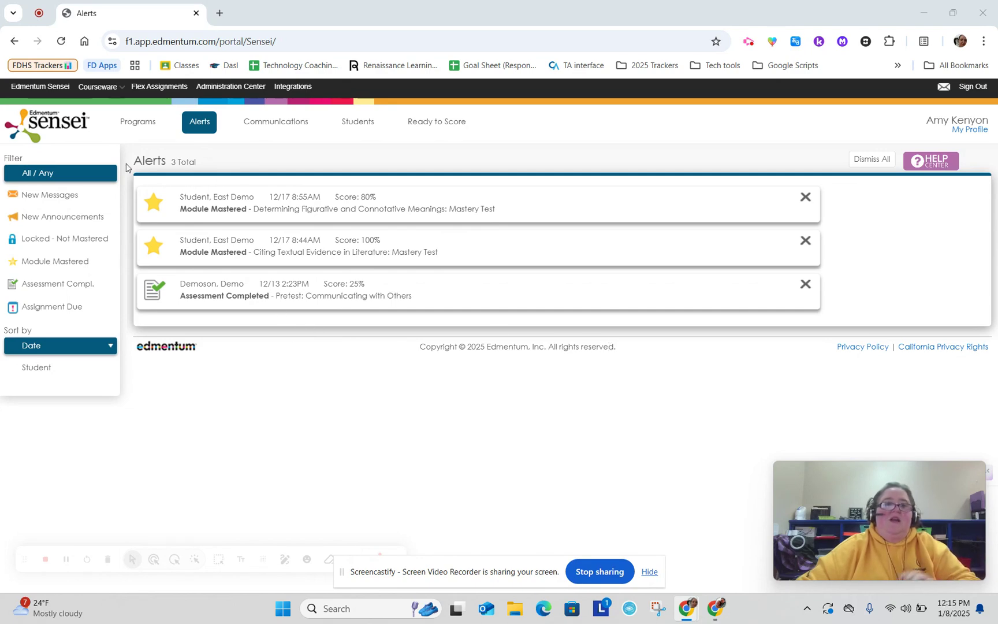
Open the Training Account courseware program and look over its Program Snapshot.
mouse_move(108, 88)
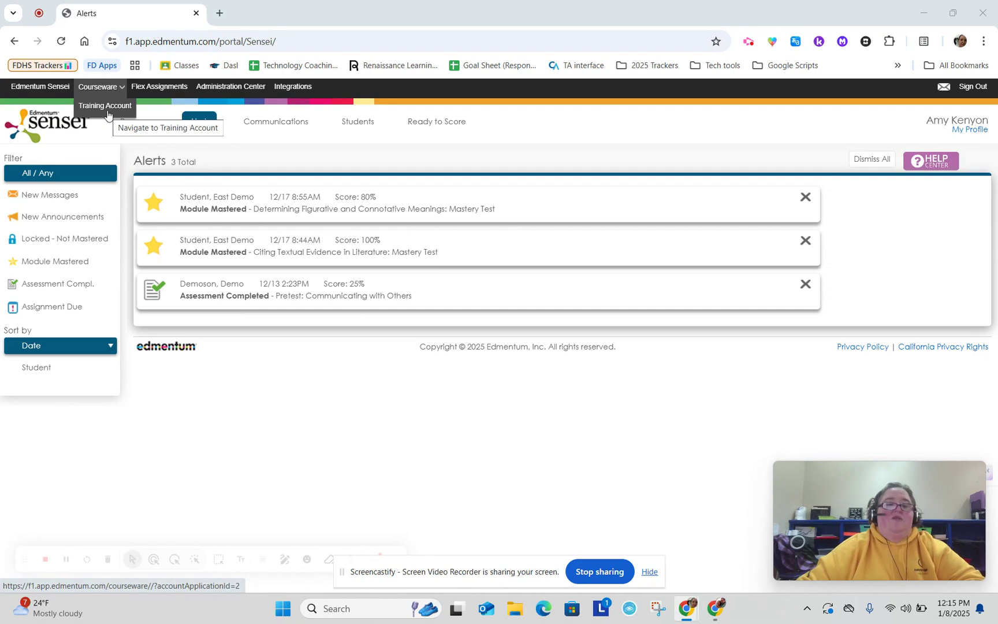
left_click(107, 115)
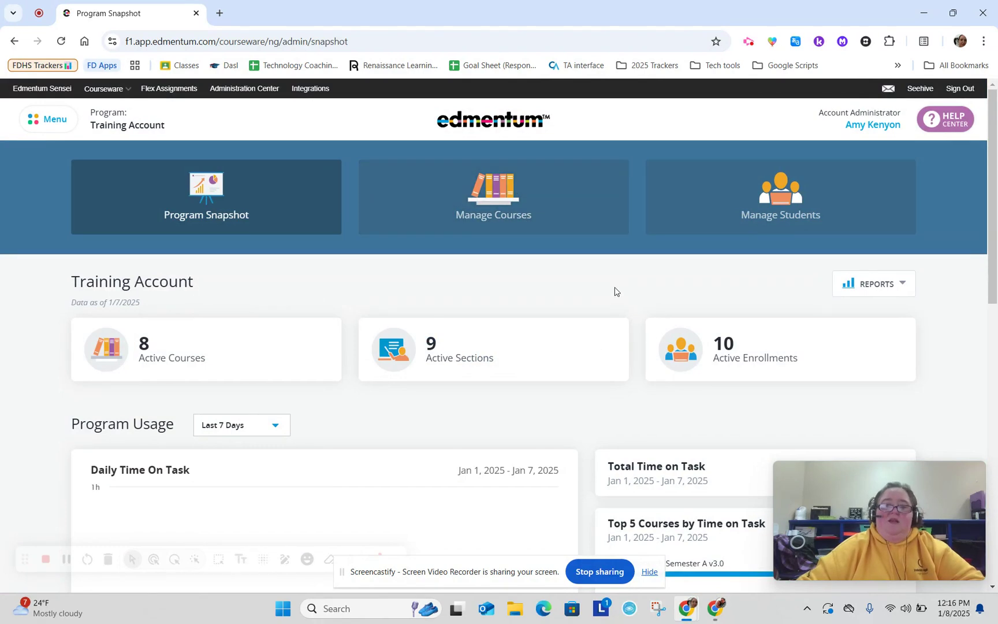
scroll(615, 290, "down", 2)
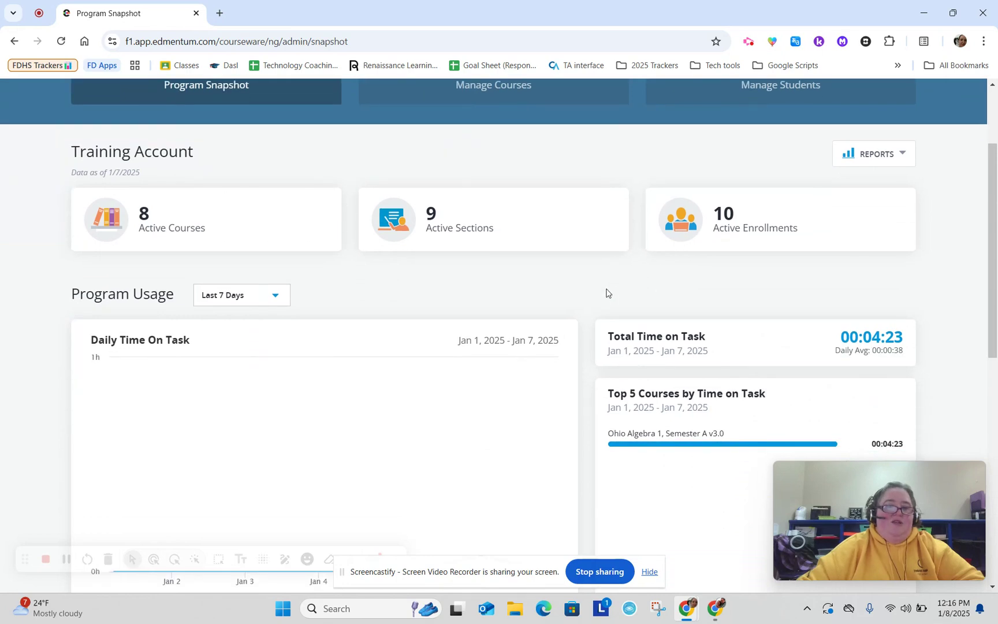
scroll(505, 313, "up", 1)
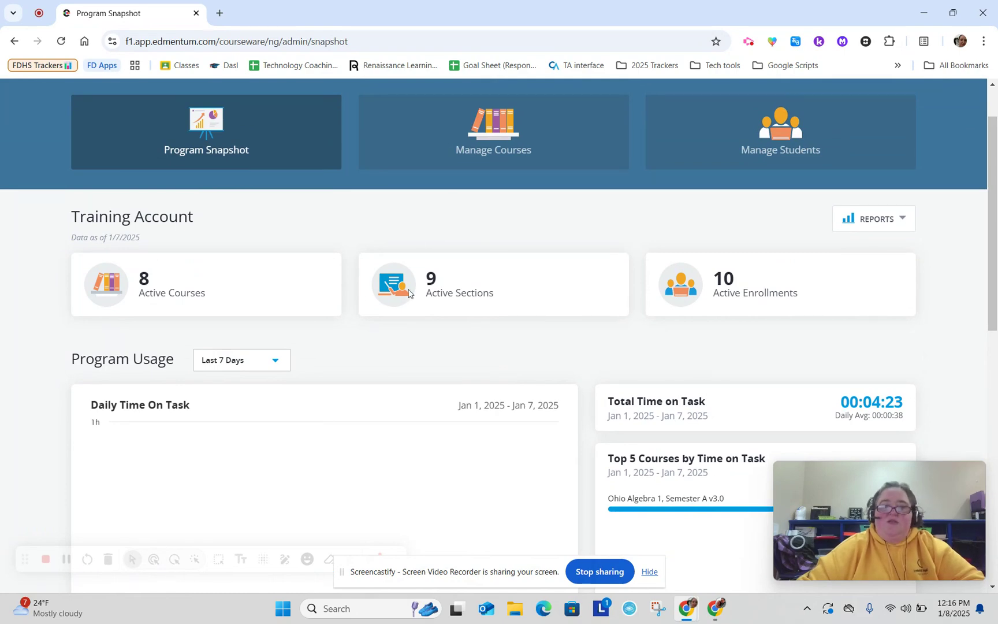
Go to course management and expand English 10, Semester A v6.0 to show its sections.
left_click(469, 147)
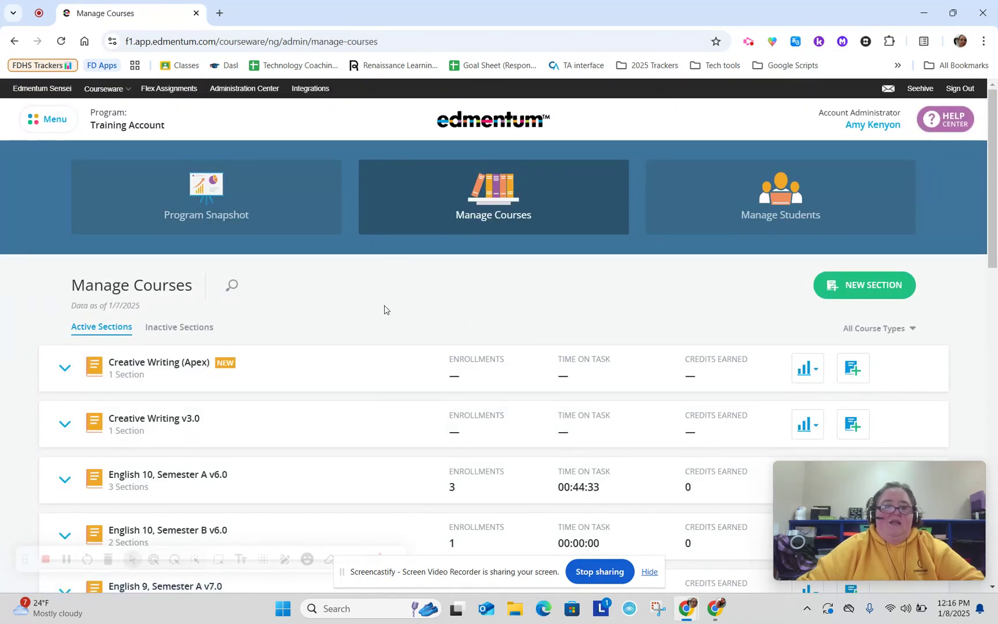
scroll(403, 305, "down", 3)
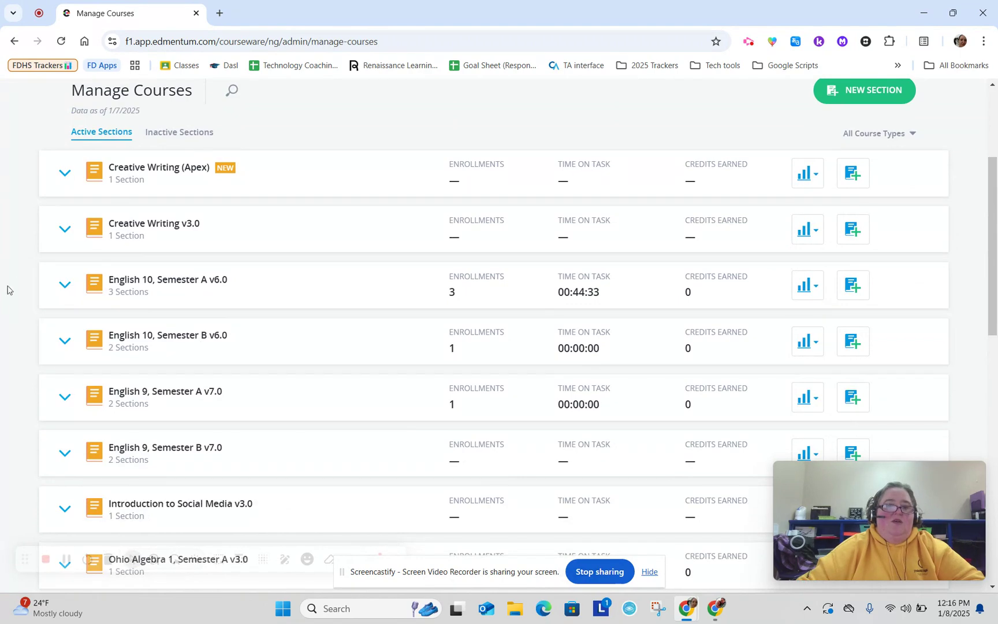
left_click(66, 286)
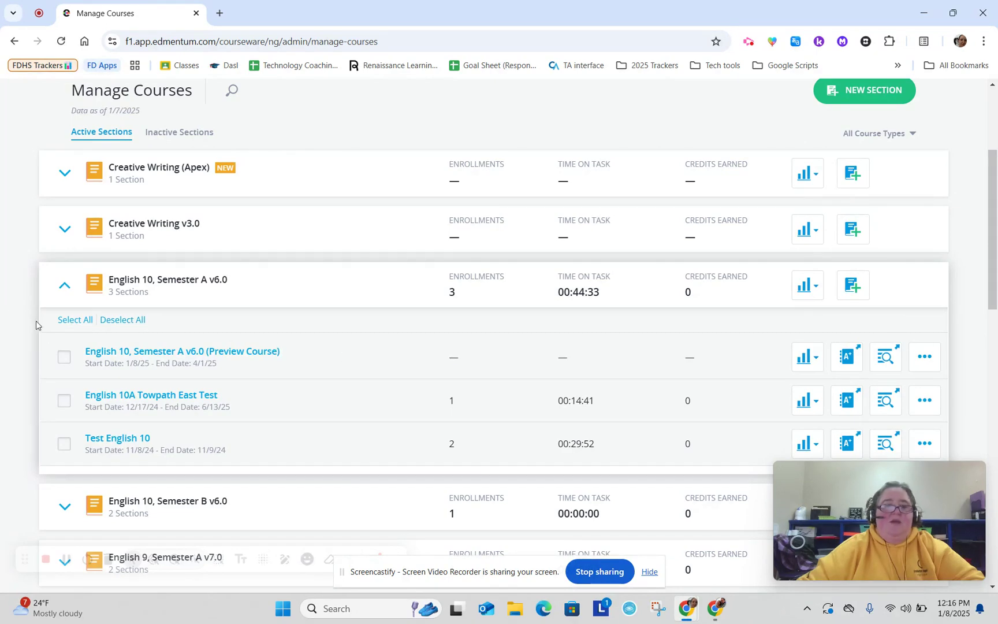
left_click(64, 287)
left_click(64, 287)
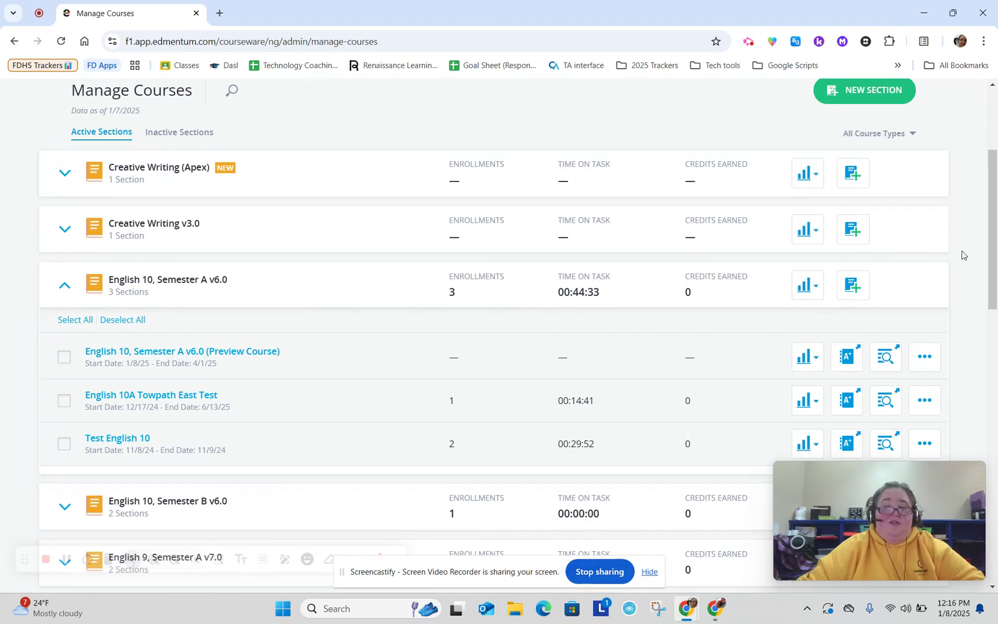
Open the curriculum of the English 10, Semester A v6.0 (Preview Course) section and look through Unit 1.
scroll(962, 255, "down", 1)
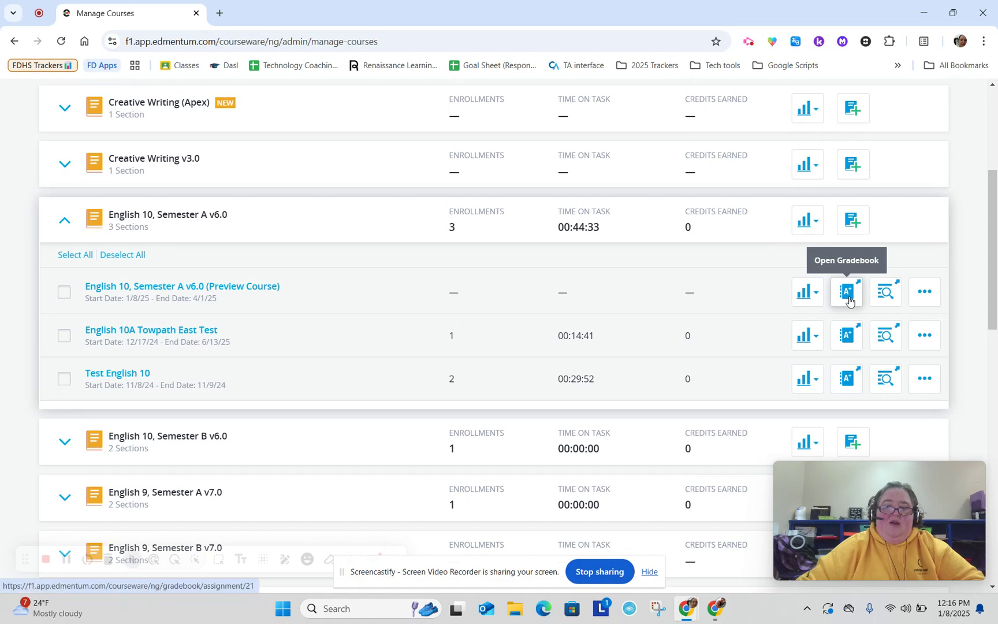
left_click(889, 304)
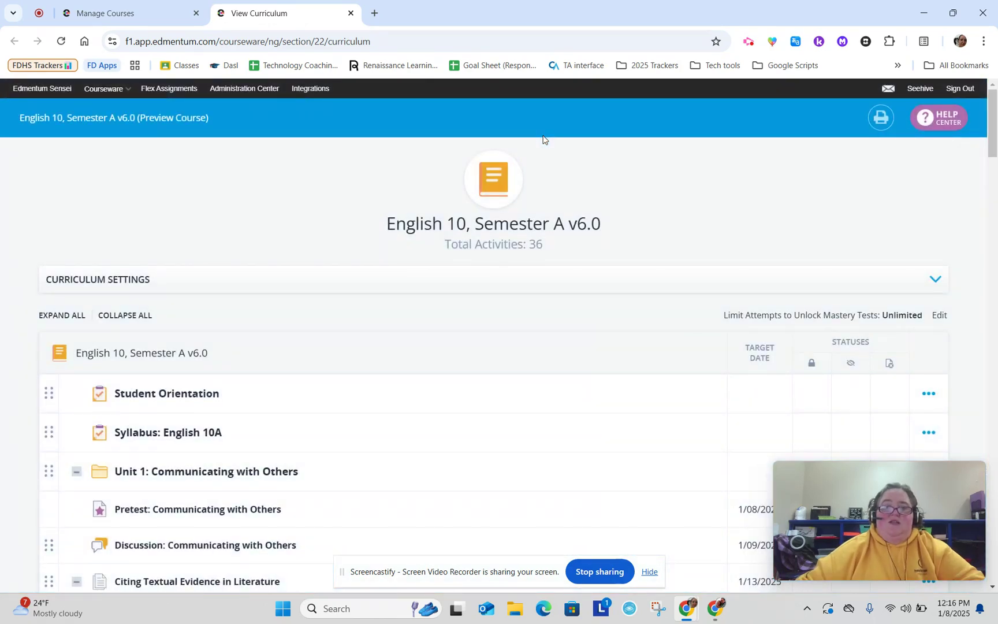
scroll(459, 453, "down", 1)
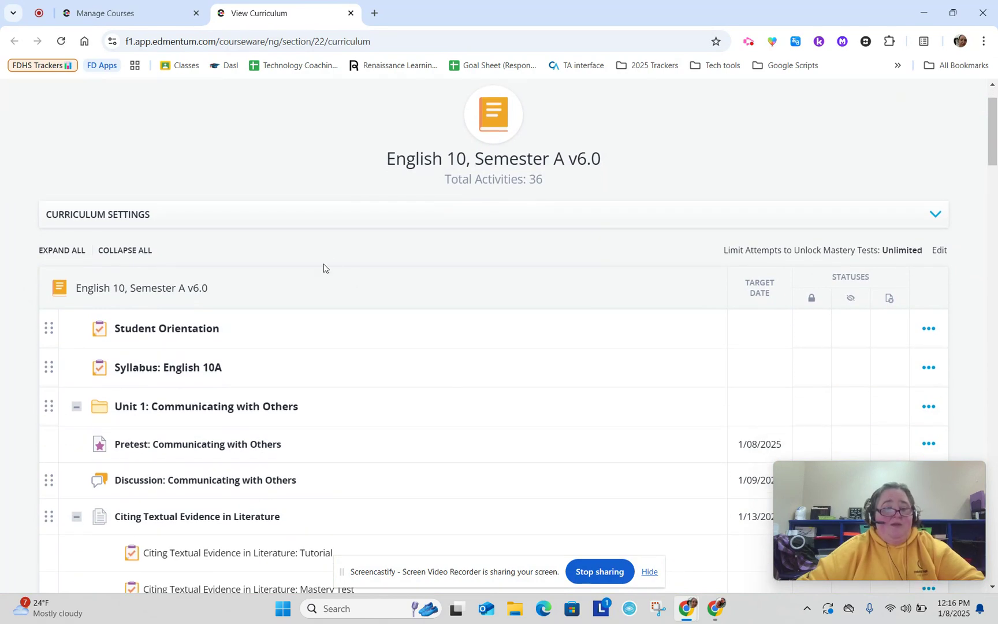
scroll(461, 398, "down", 2)
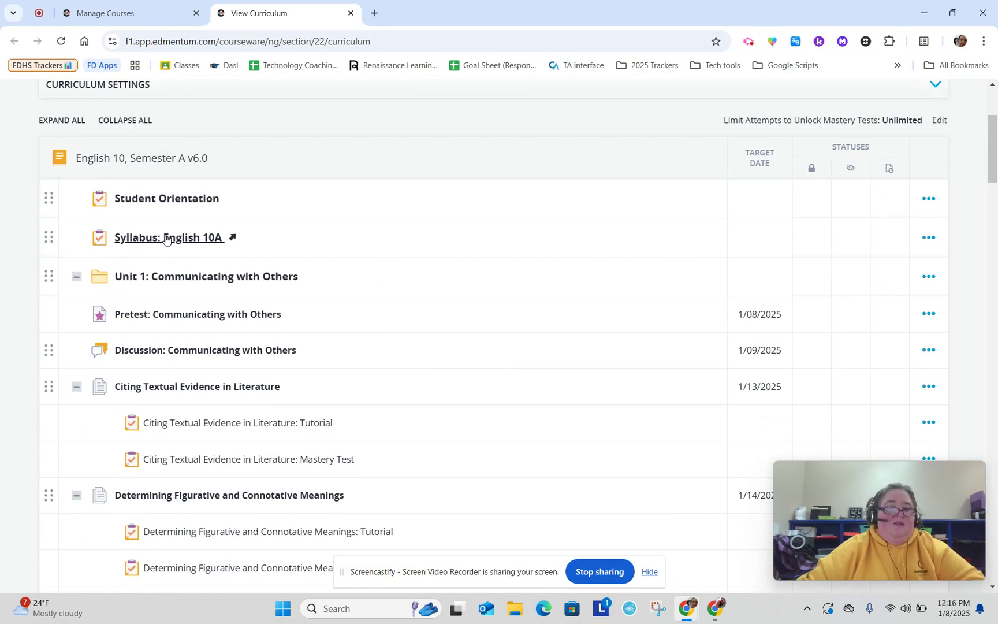
scroll(404, 266, "down", 2)
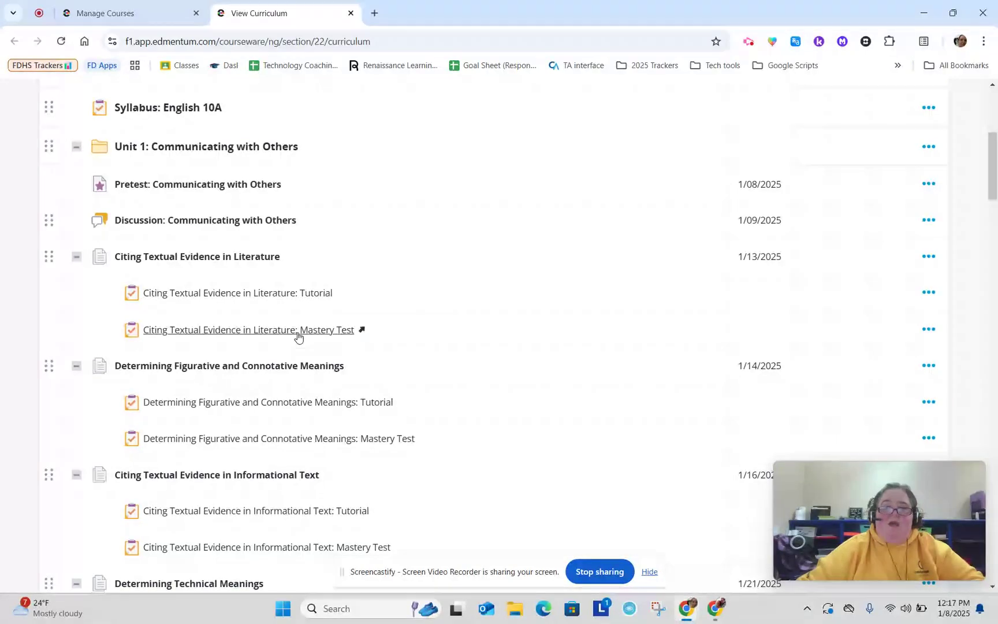
Omit the "Pretest: Communicating with Others" activity from Unit 1.
scroll(768, 271, "up", 3)
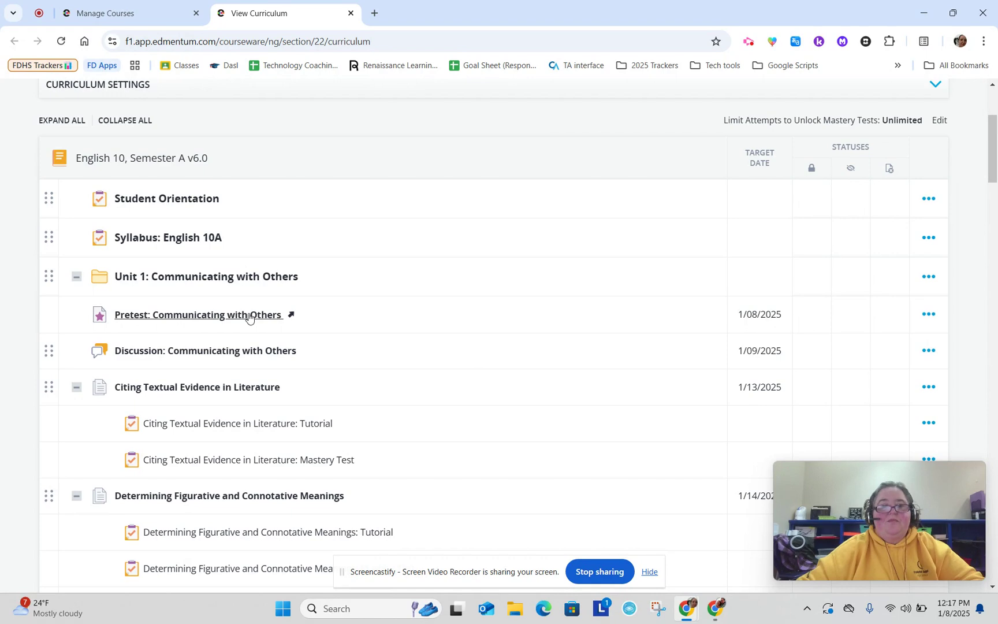
left_click(927, 314)
scroll(926, 318, "down", 1)
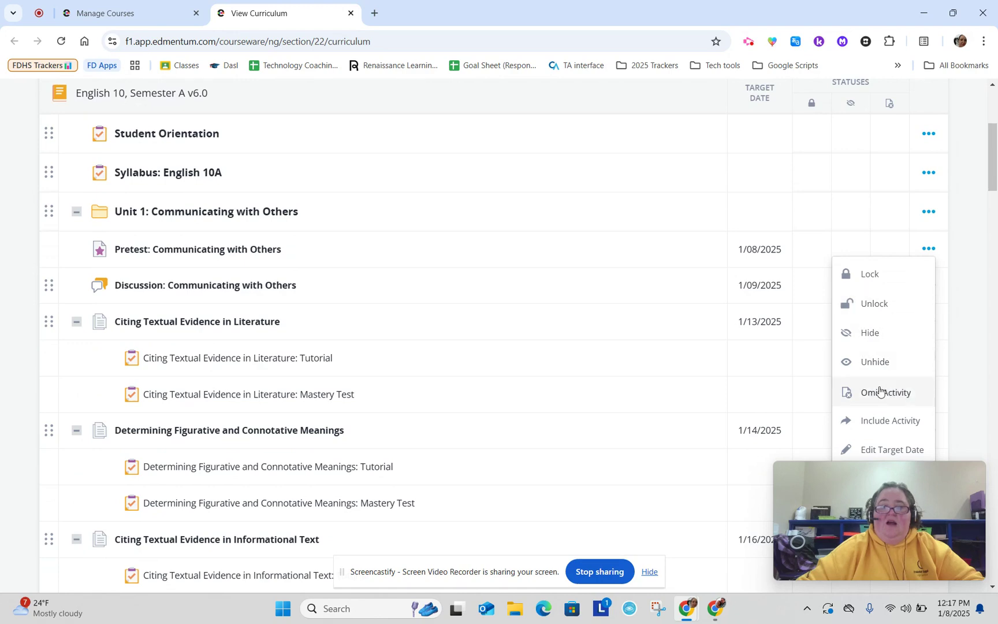
scroll(884, 347, "down", 1)
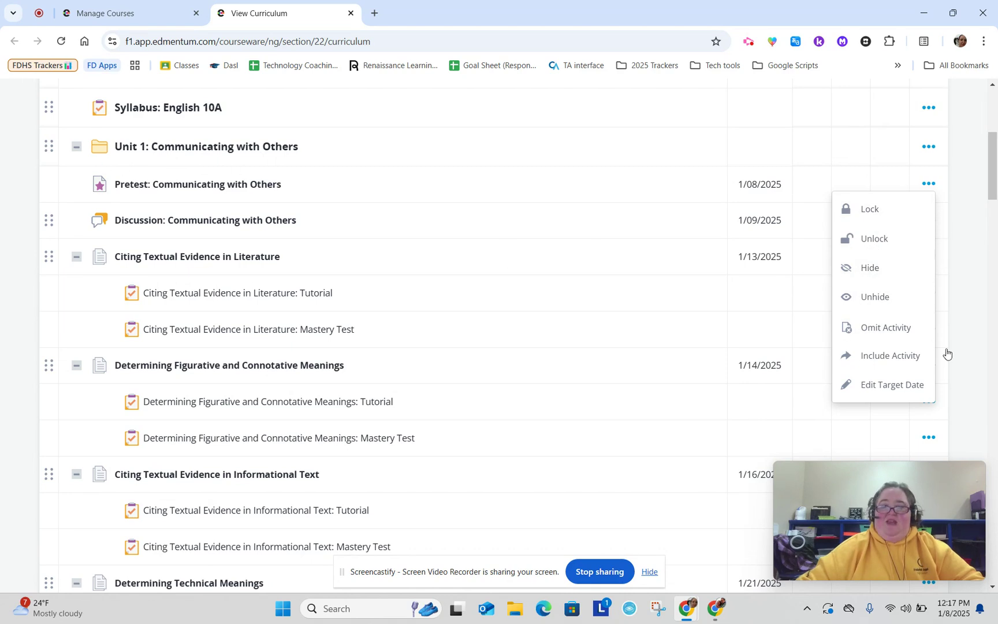
left_click(880, 334)
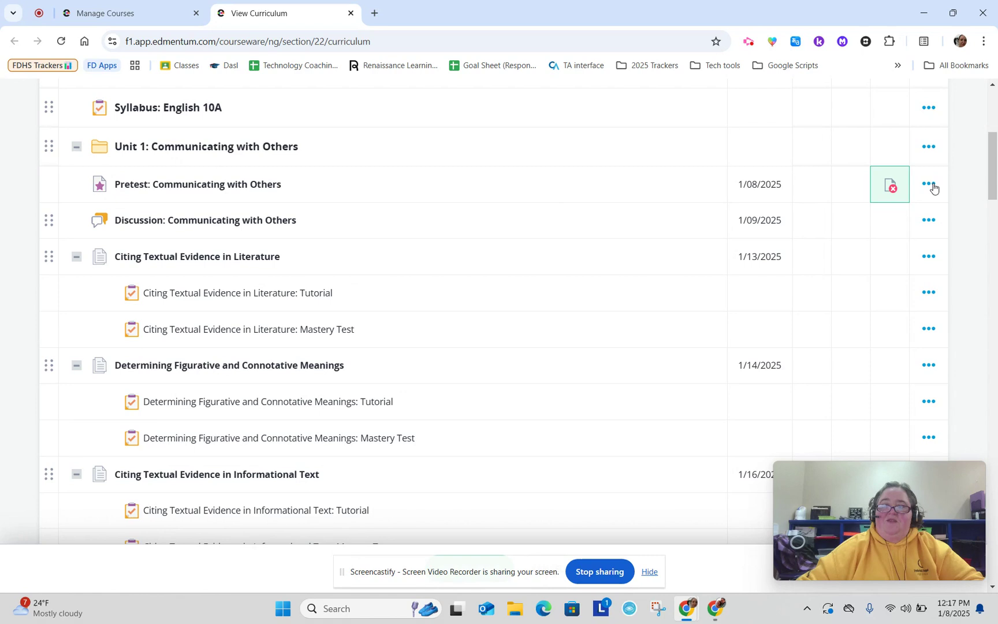
Preview "Discussion: Communicating with Others", highlight its discussion questions, and close the preview.
left_click(262, 222)
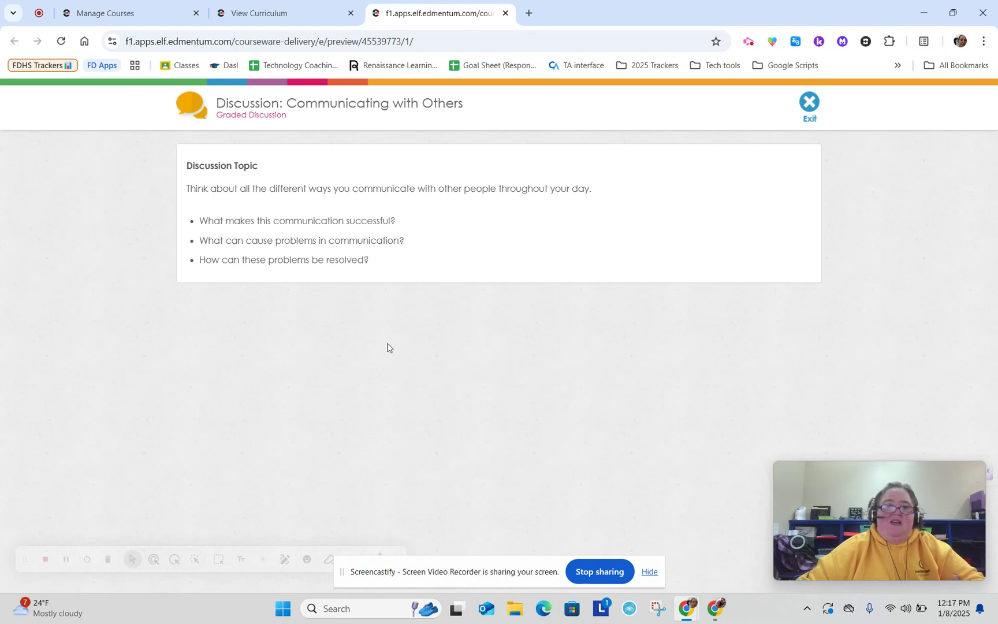
left_click_drag(275, 224, 364, 258)
left_click(260, 227)
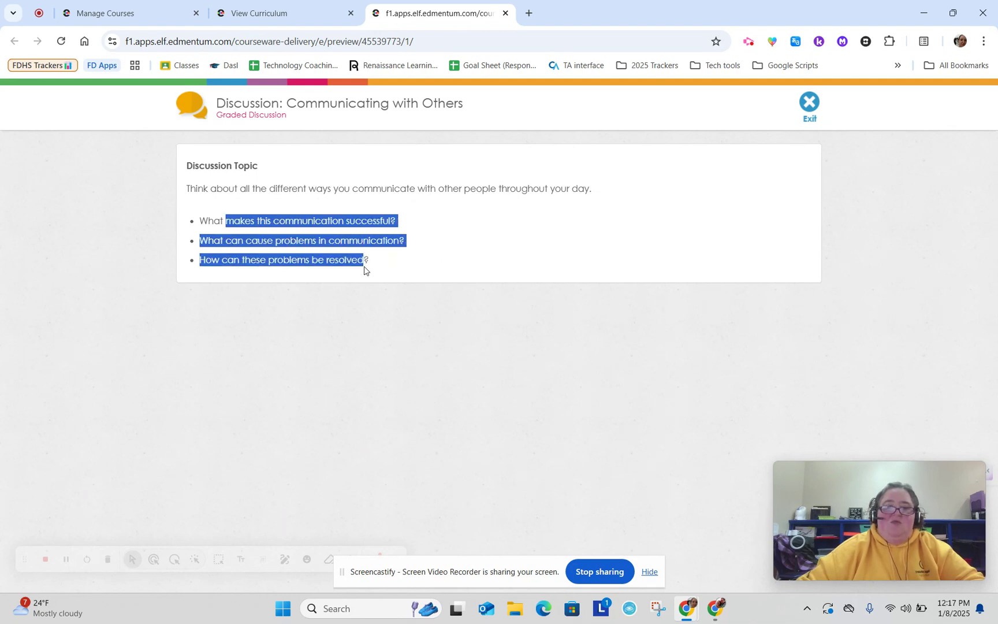
left_click(442, 240)
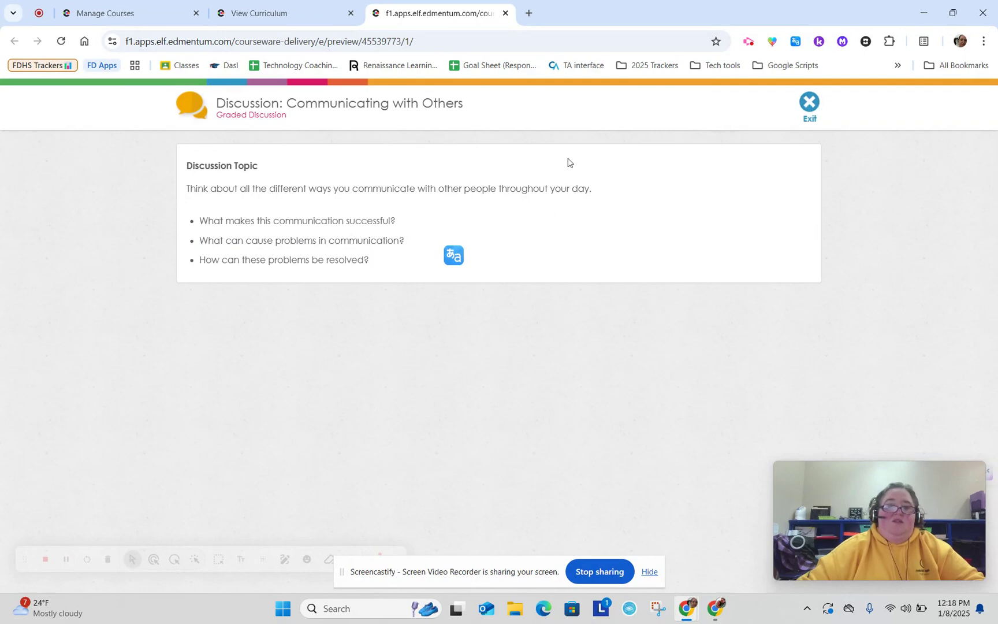
left_click(505, 13)
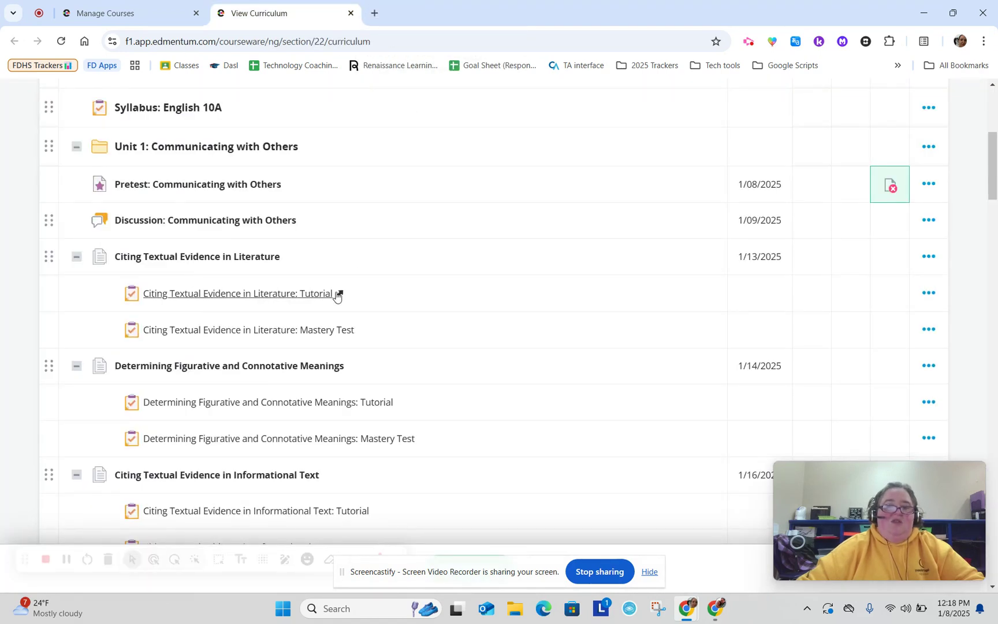
Preview the "Citing Textual Evidence in Literature: Tutorial" and check its table of contents.
left_click(308, 299)
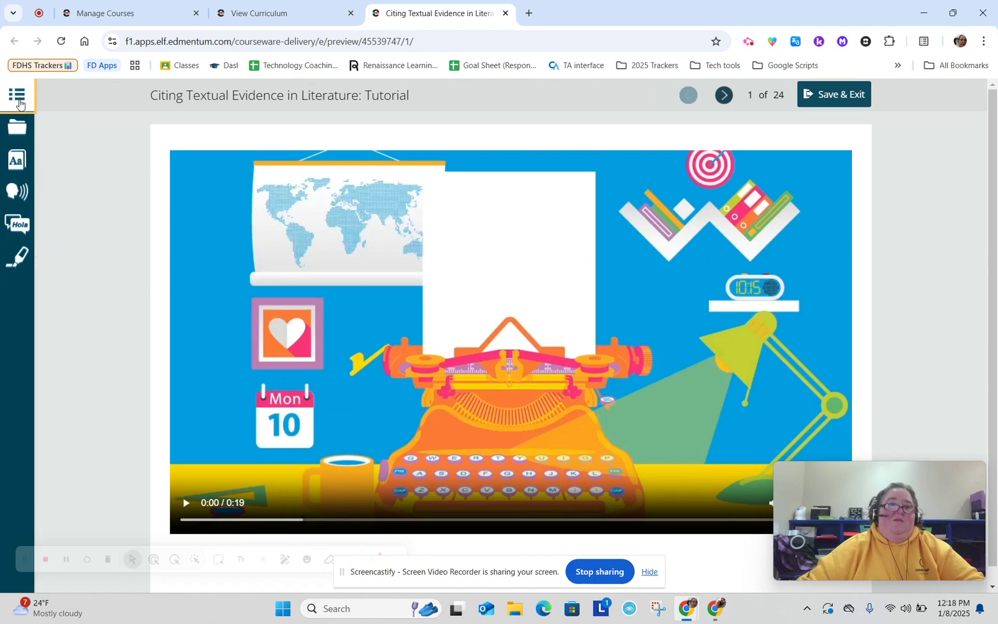
left_click(18, 96)
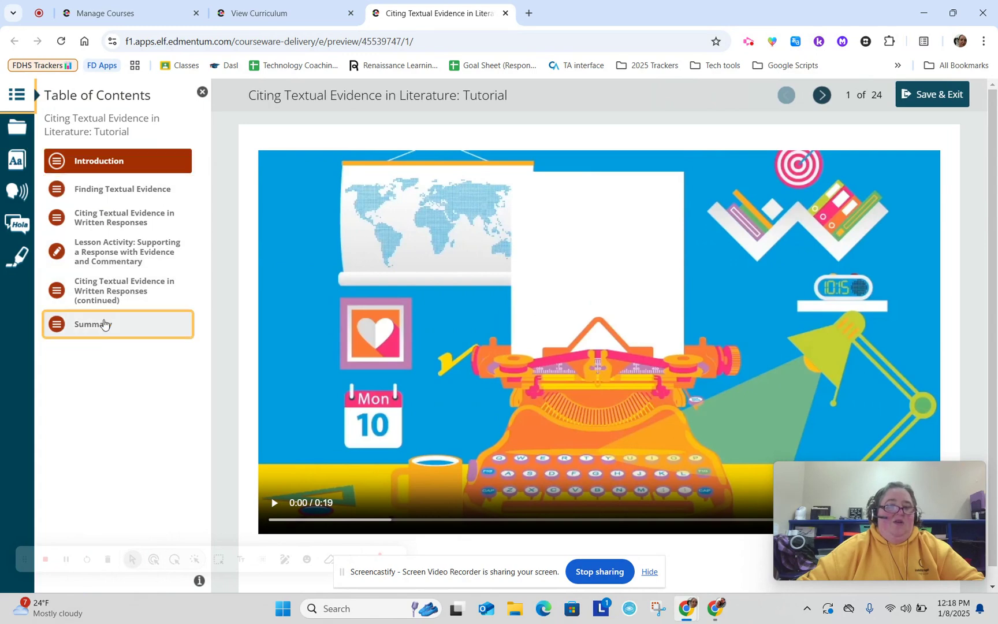
left_click(18, 94)
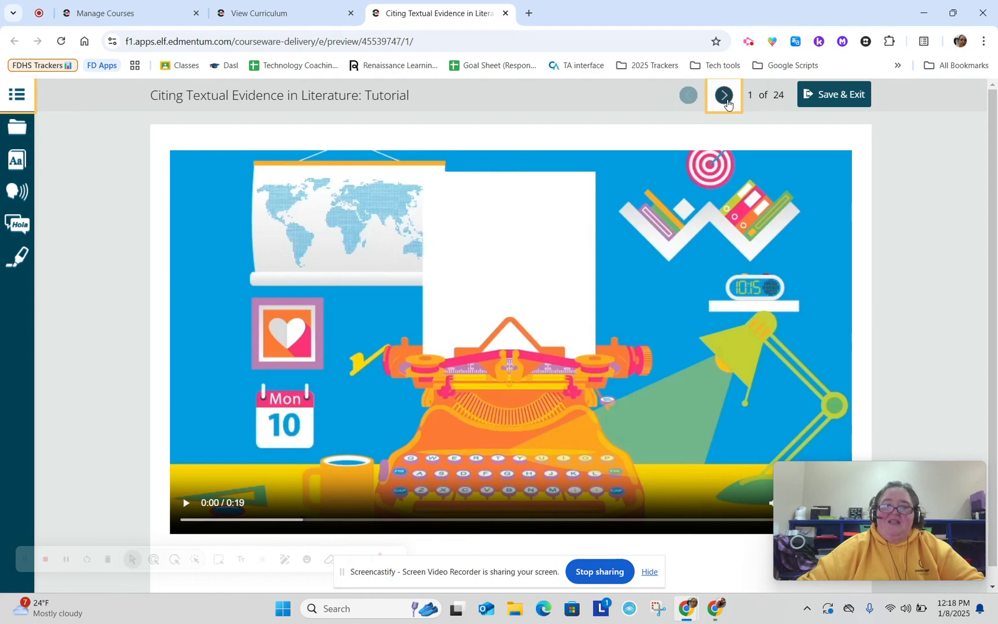
Page through the tutorial from the introduction video to page 10.
left_click(724, 95)
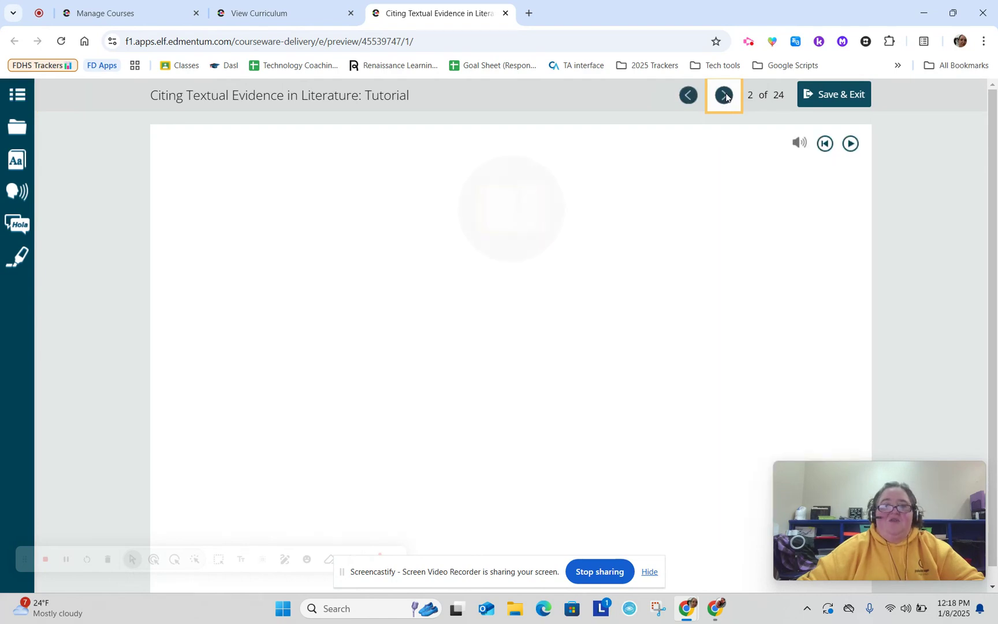
left_click(724, 95)
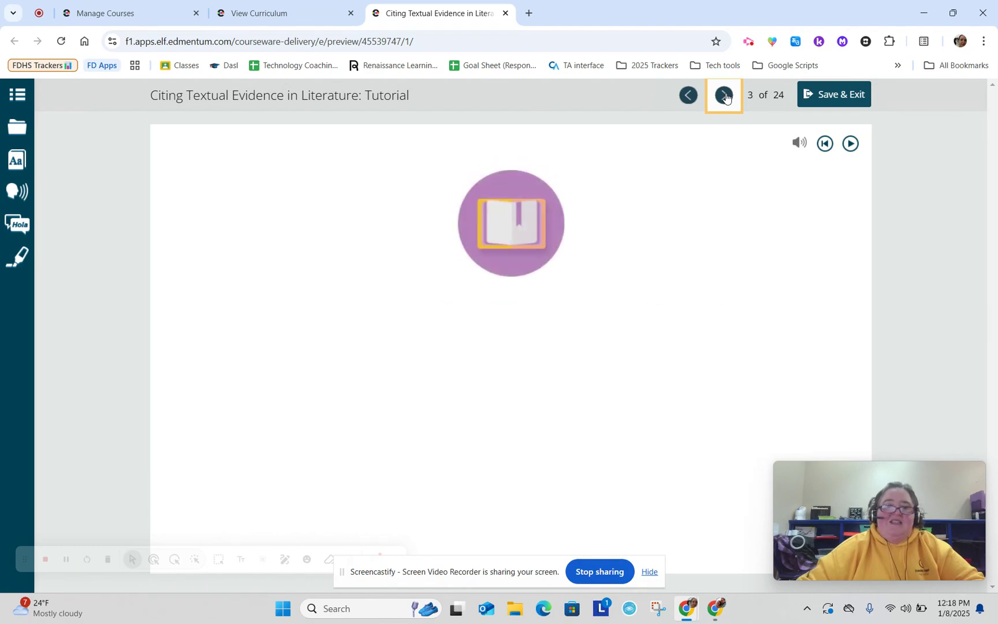
left_click(725, 96)
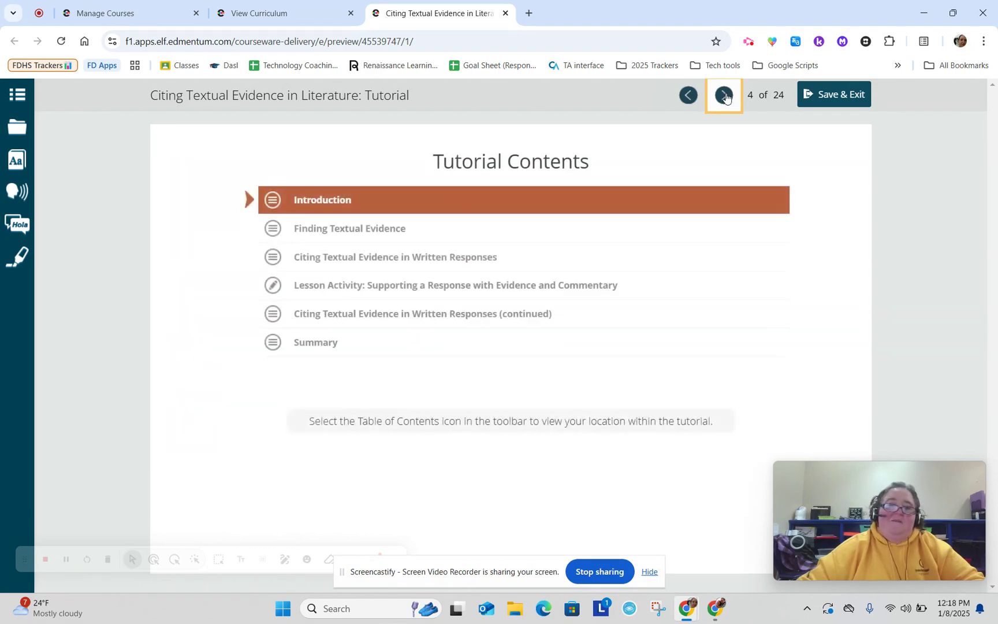
left_click(724, 96)
left_click(724, 95)
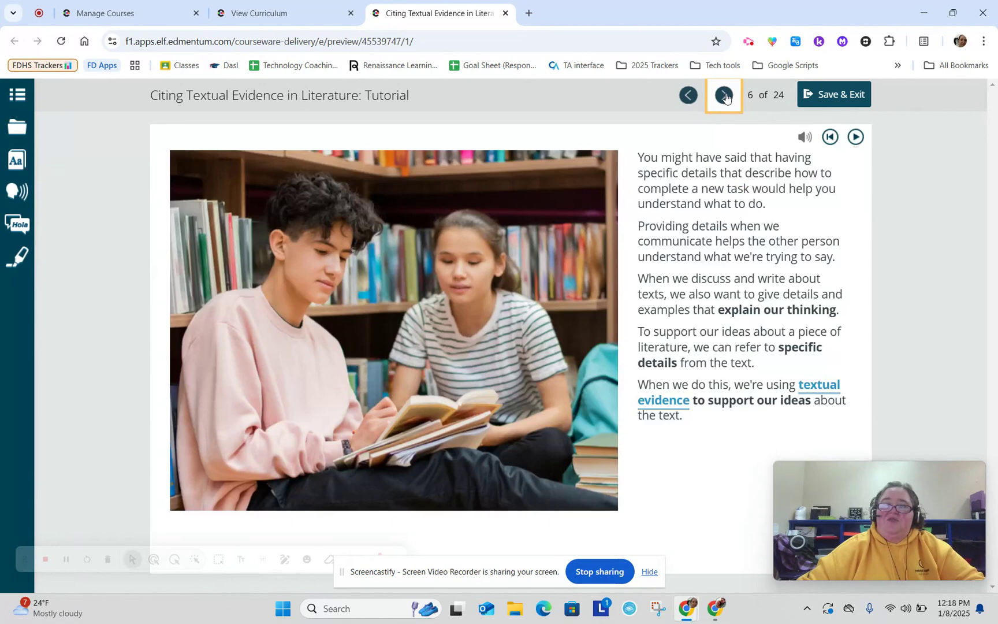
left_click(723, 95)
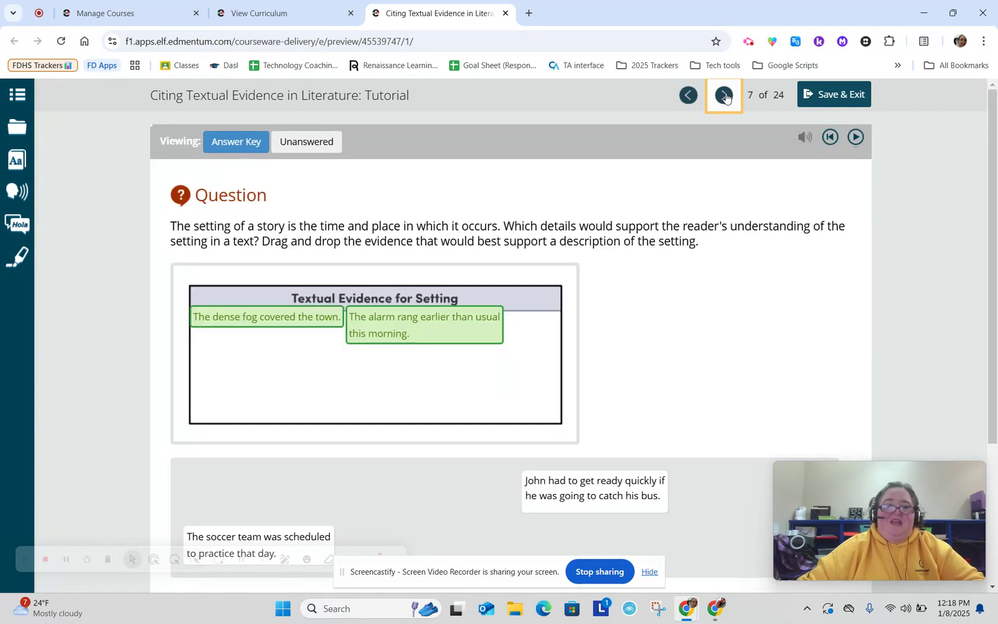
left_click(724, 96)
left_click(724, 96)
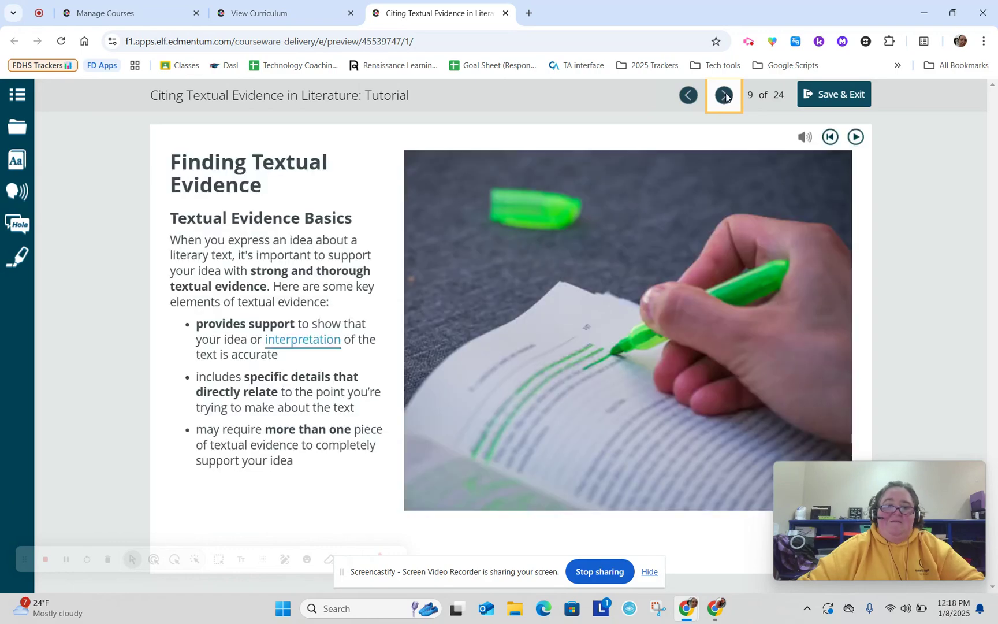
left_click(725, 96)
Examine the Rogue Heart excerpt and its highlighted example, advance to page 12, and save and exit the tutorial.
scroll(556, 268, "down", 1)
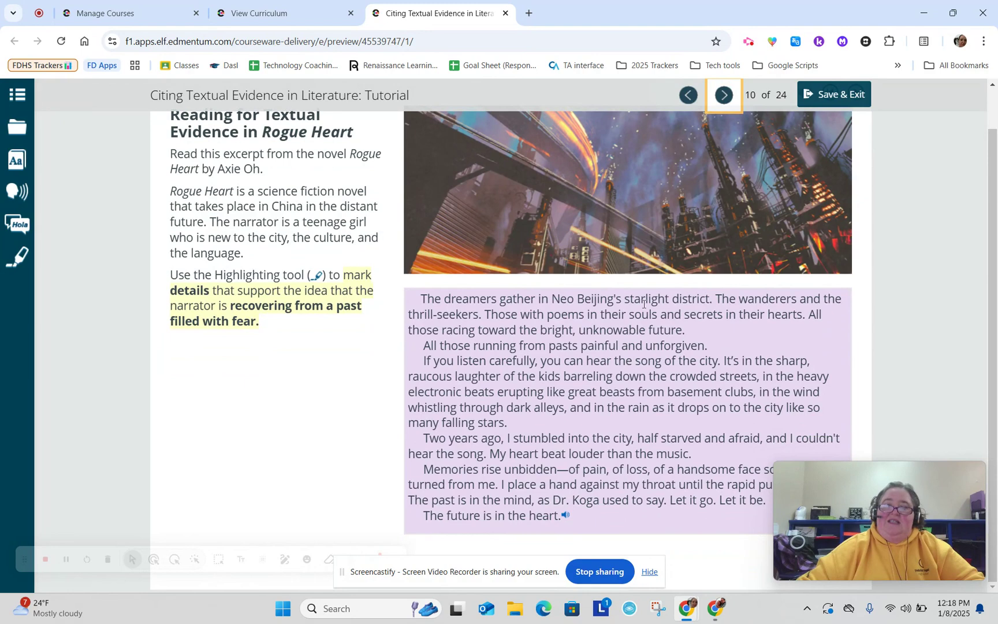
left_click(725, 96)
left_click(726, 96)
left_click(688, 95)
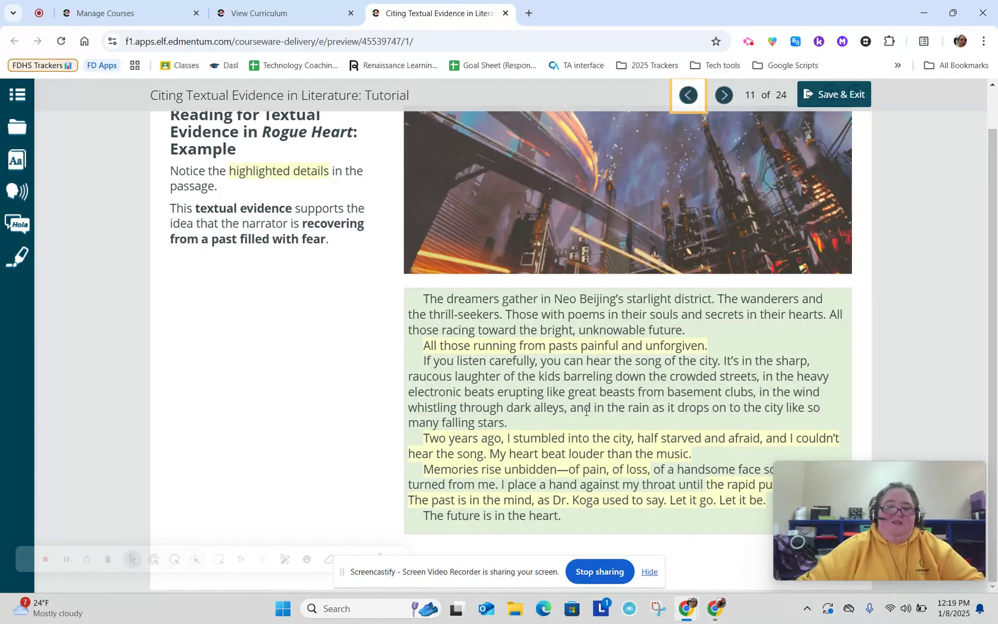
left_click(724, 95)
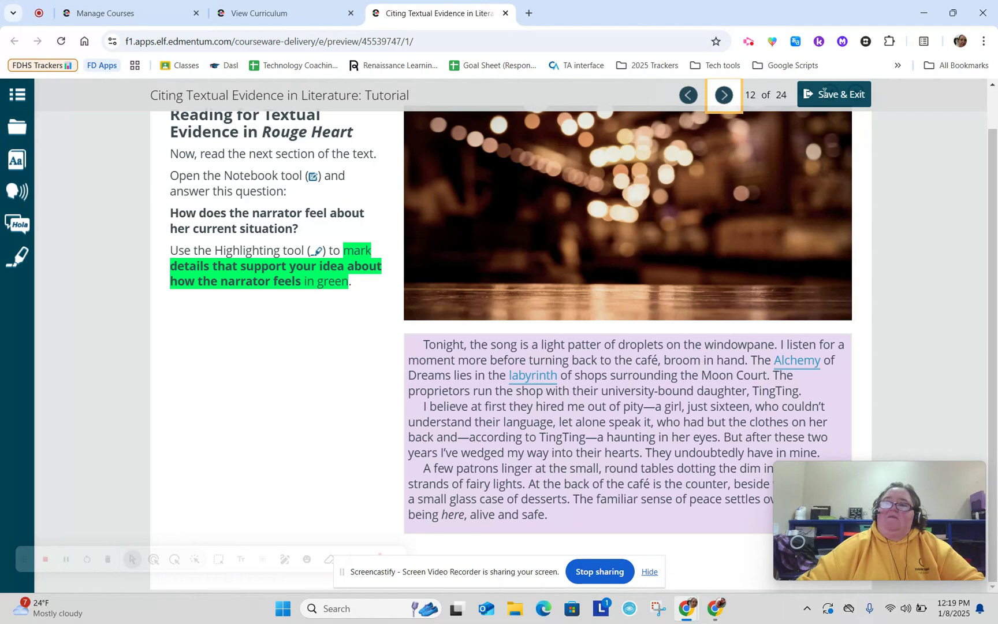
left_click(847, 98)
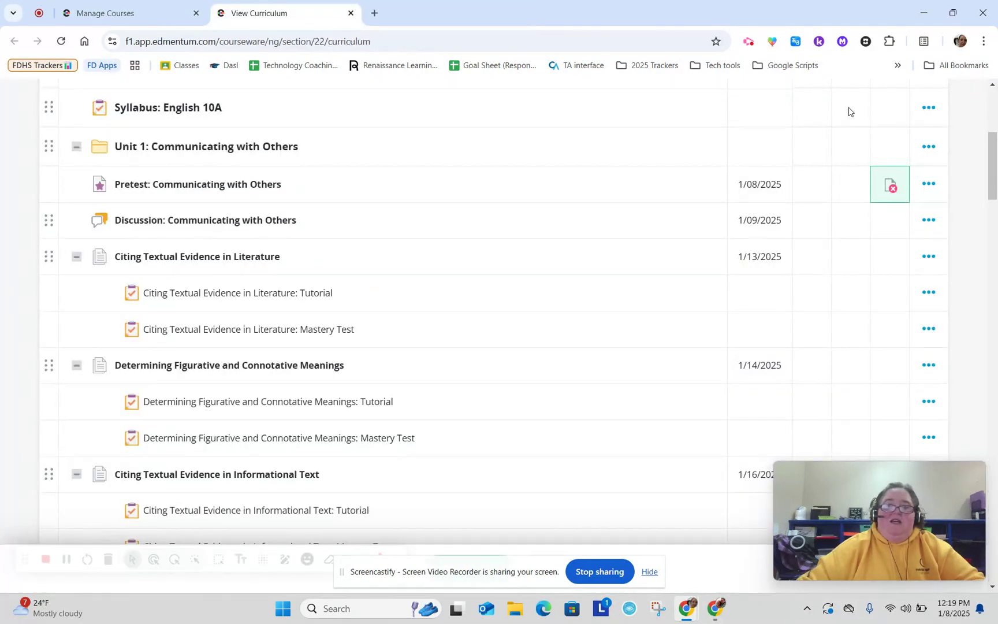
Look over the Unit 1 activities and mastery tests in the curriculum list.
scroll(501, 309, "up", 2)
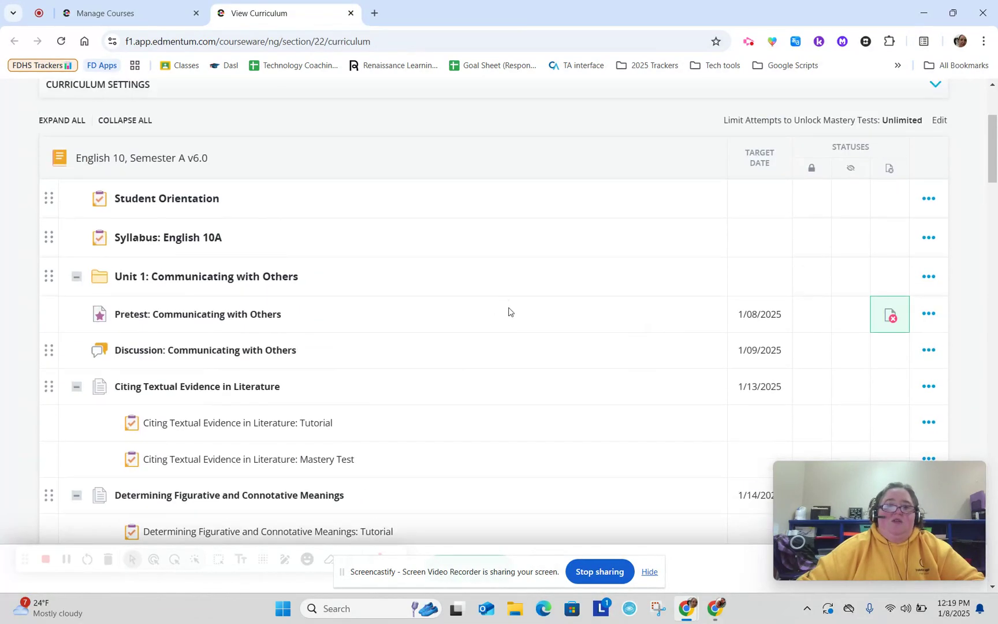
scroll(695, 345, "up", 2)
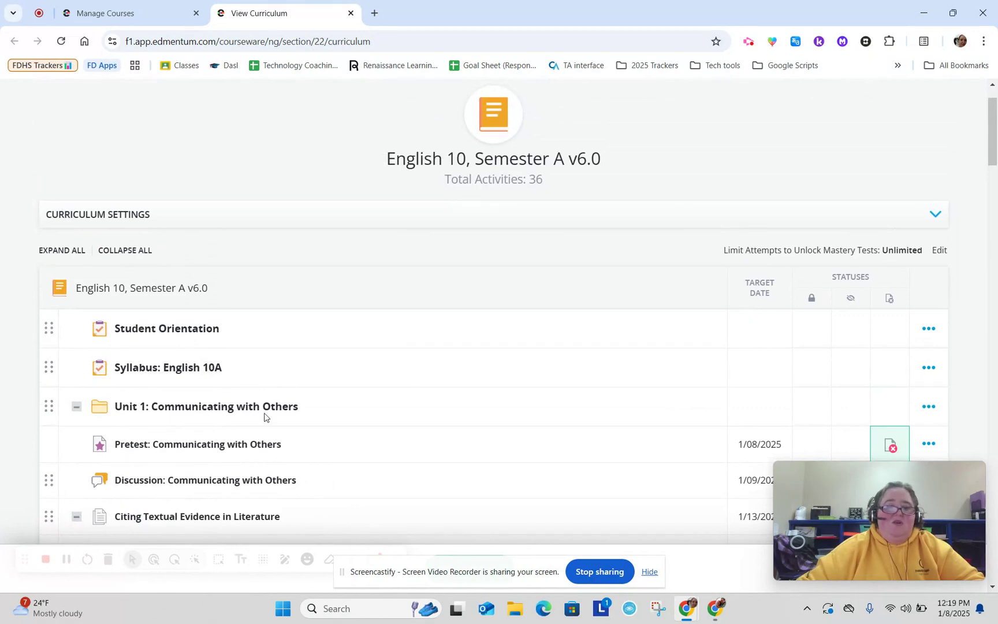
scroll(404, 399, "down", 2)
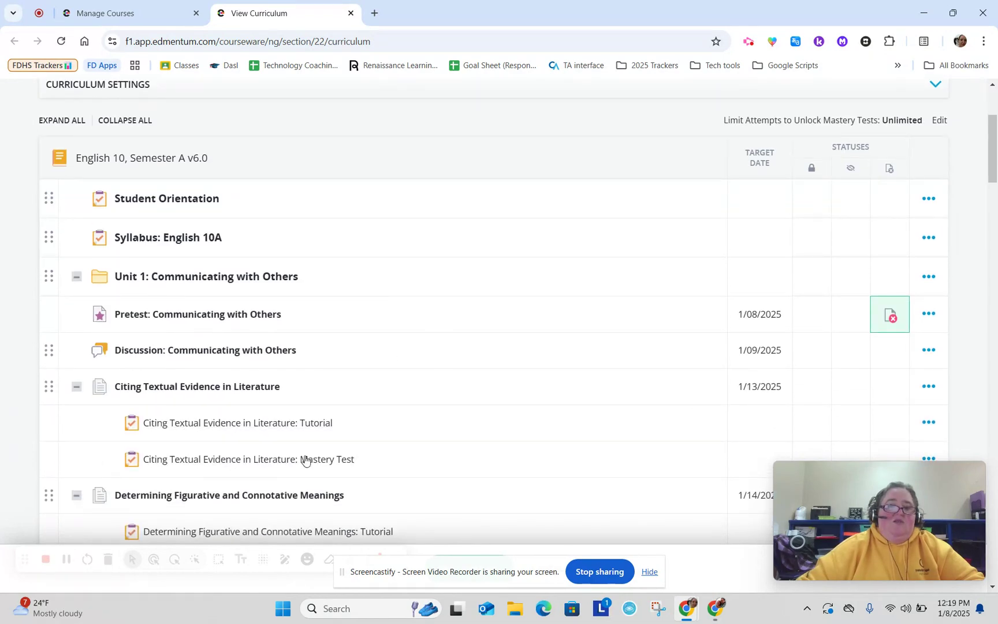
scroll(383, 443, "down", 2)
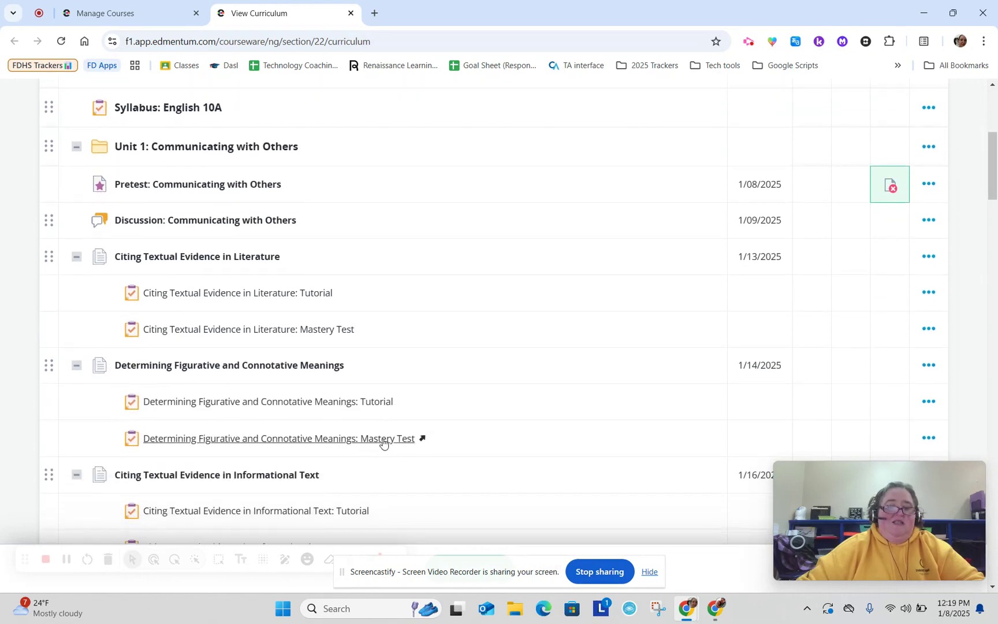